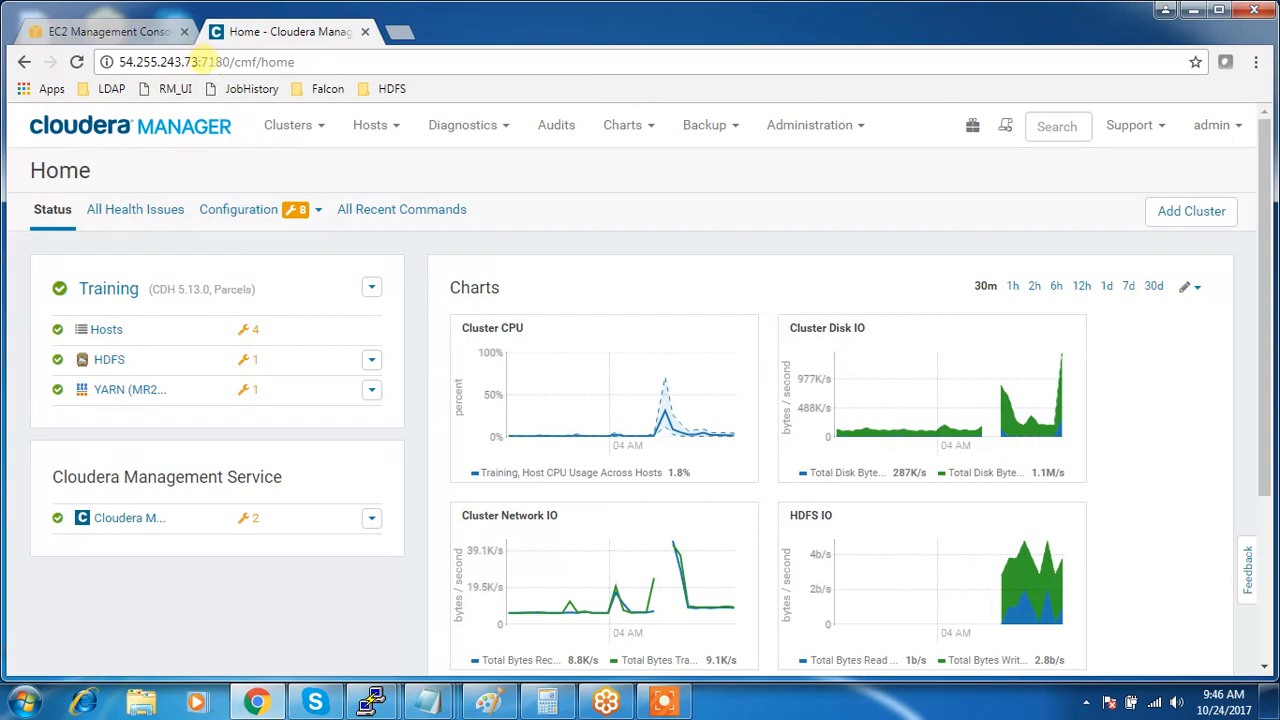
# - Reload the Cloudera Manager Home page and open the Training cluster's actions menu
pyautogui.doubleClick(214, 61)
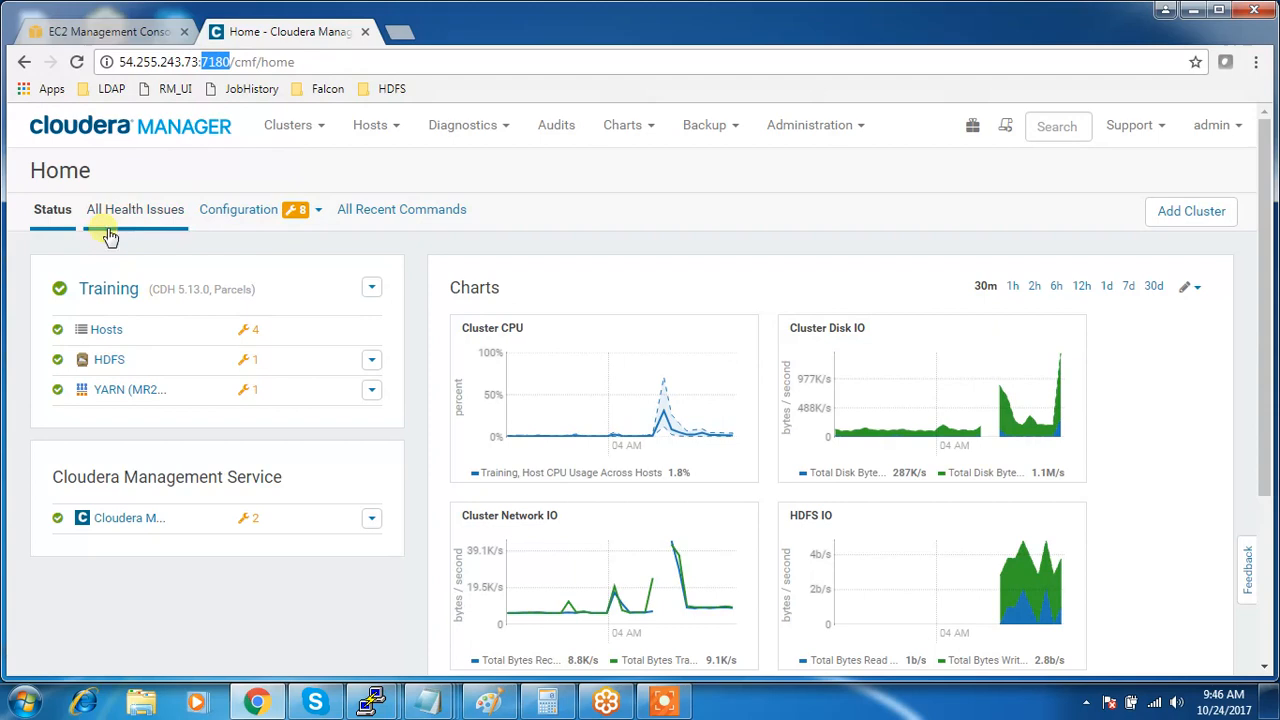
pyautogui.click(157, 133)
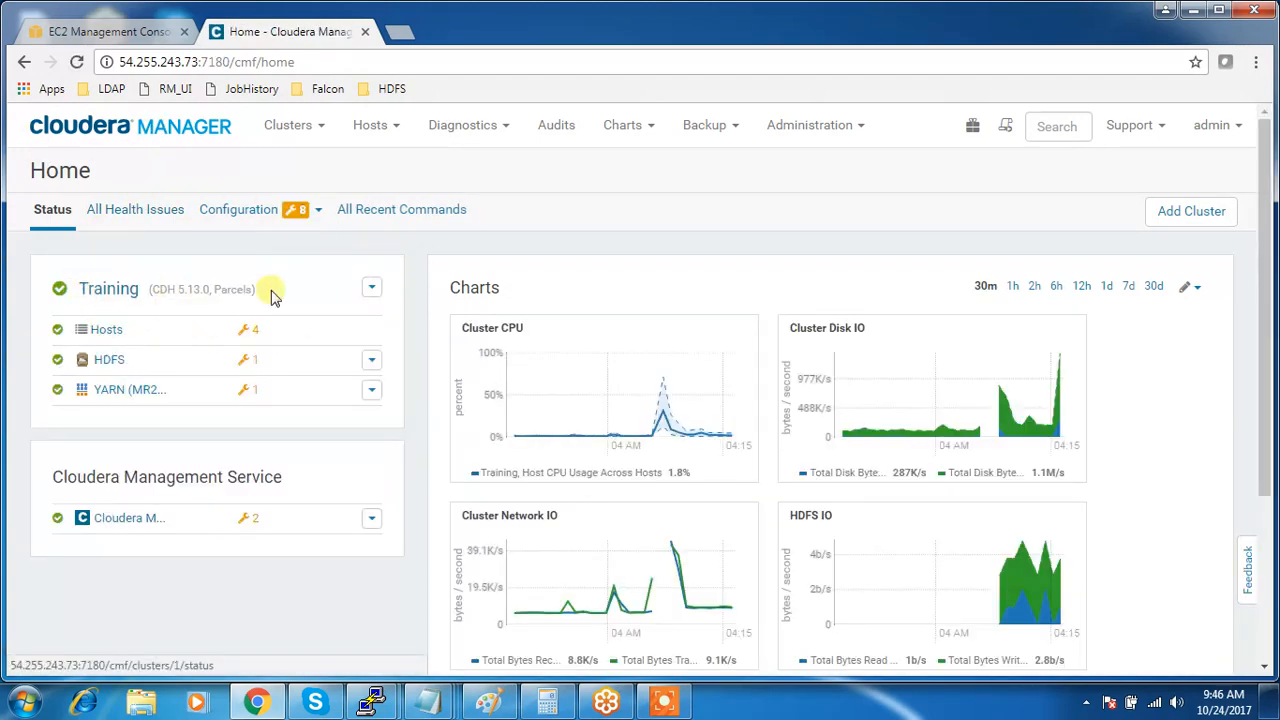
pyautogui.click(367, 289)
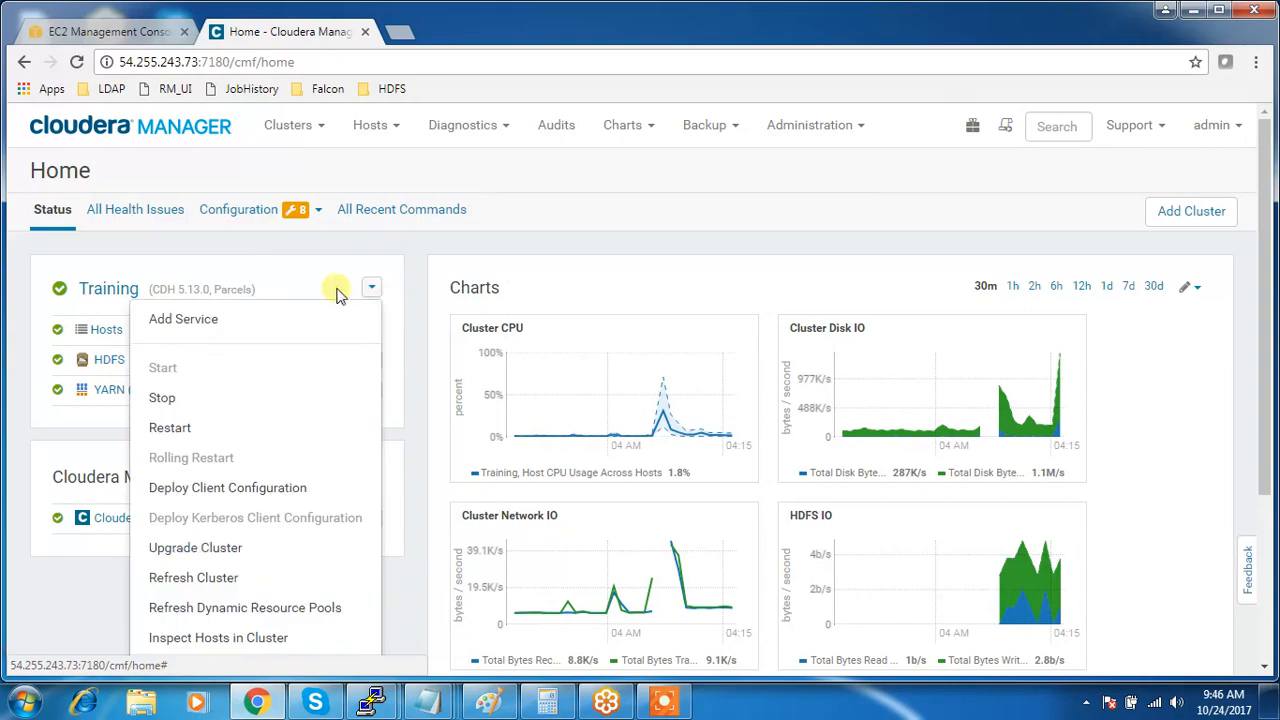
# - Pick ZooKeeper as the new service for Training and advance to role assignment
pyautogui.click(220, 318)
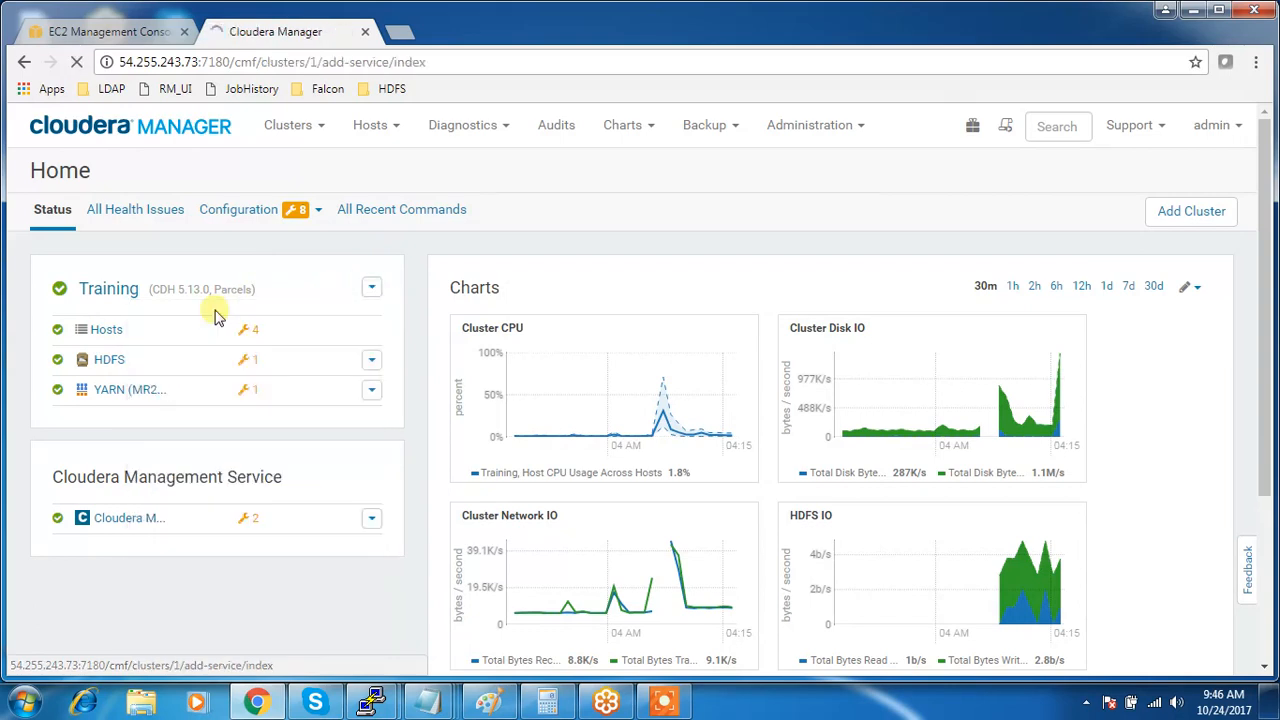
pyautogui.scroll(-8, 650, 345)
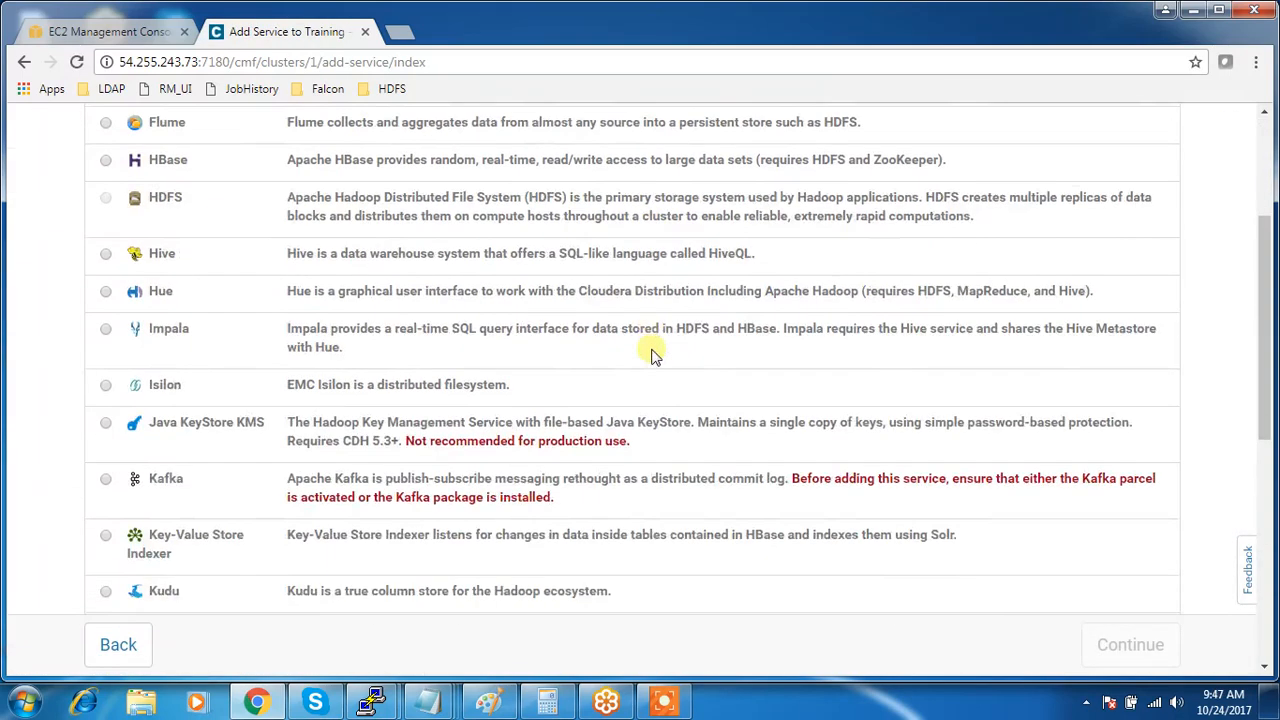
pyautogui.scroll(-2, 655, 350)
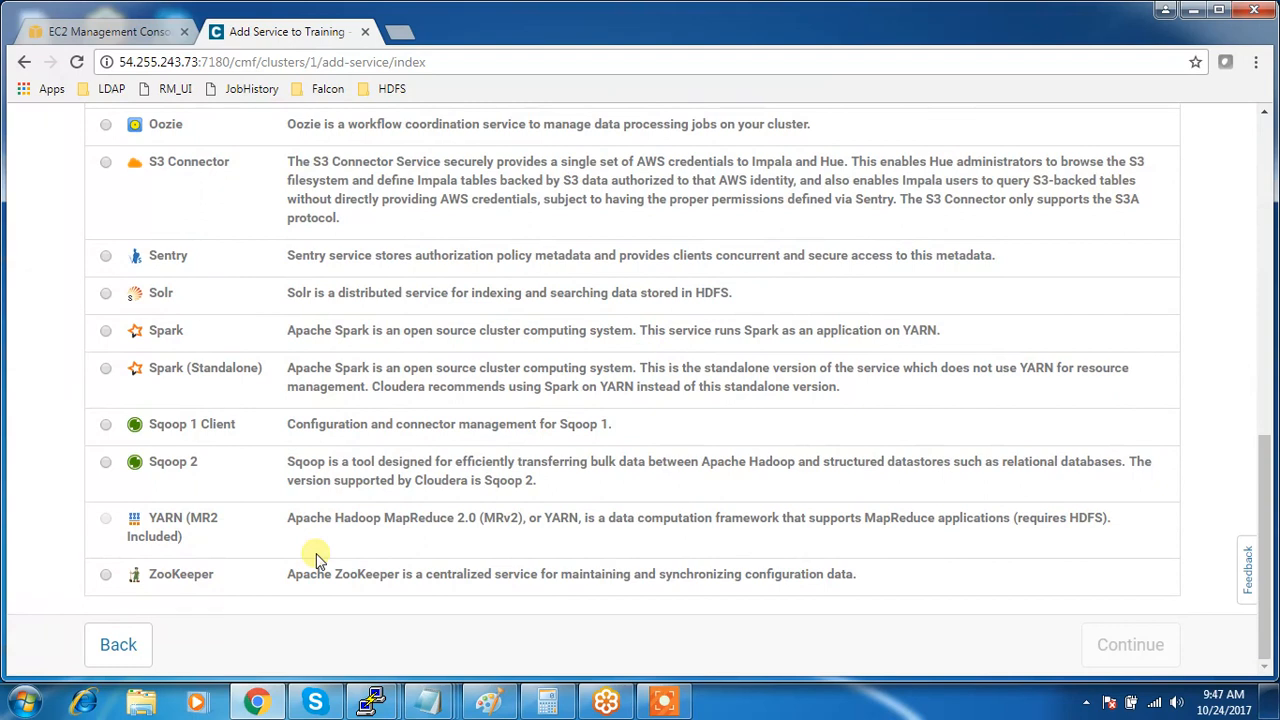
pyautogui.click(106, 575)
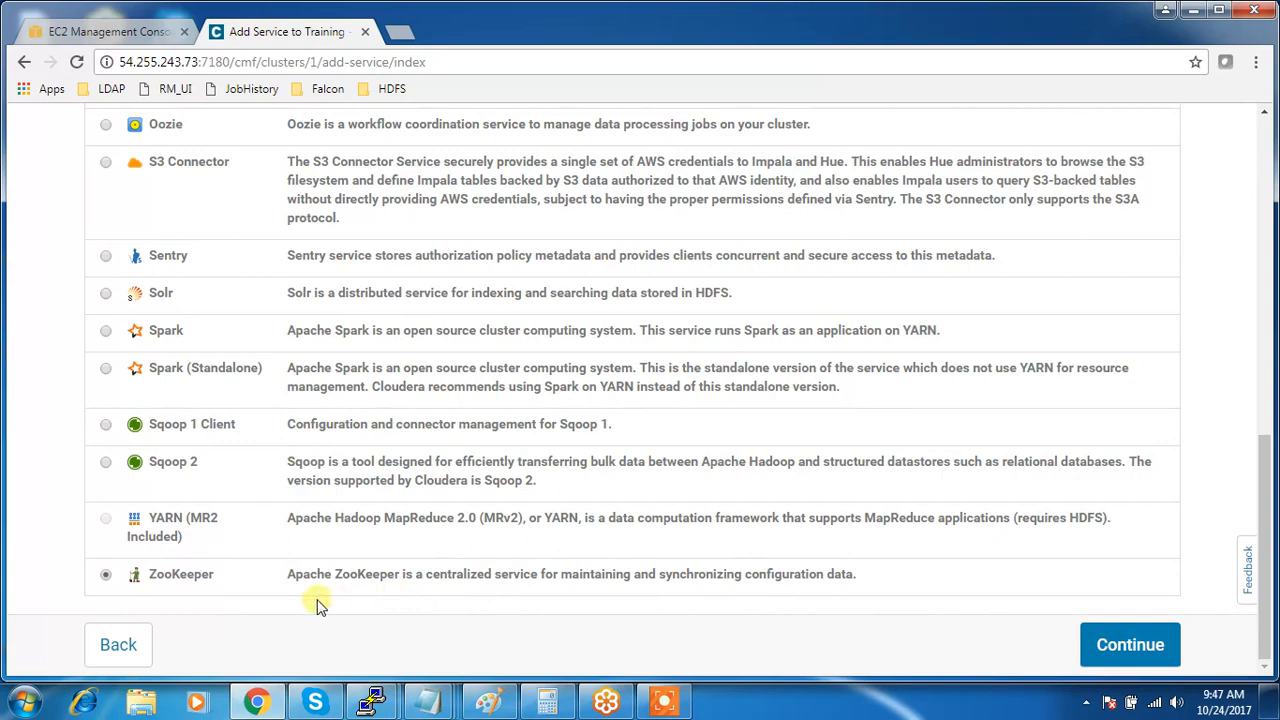
pyautogui.click(1108, 642)
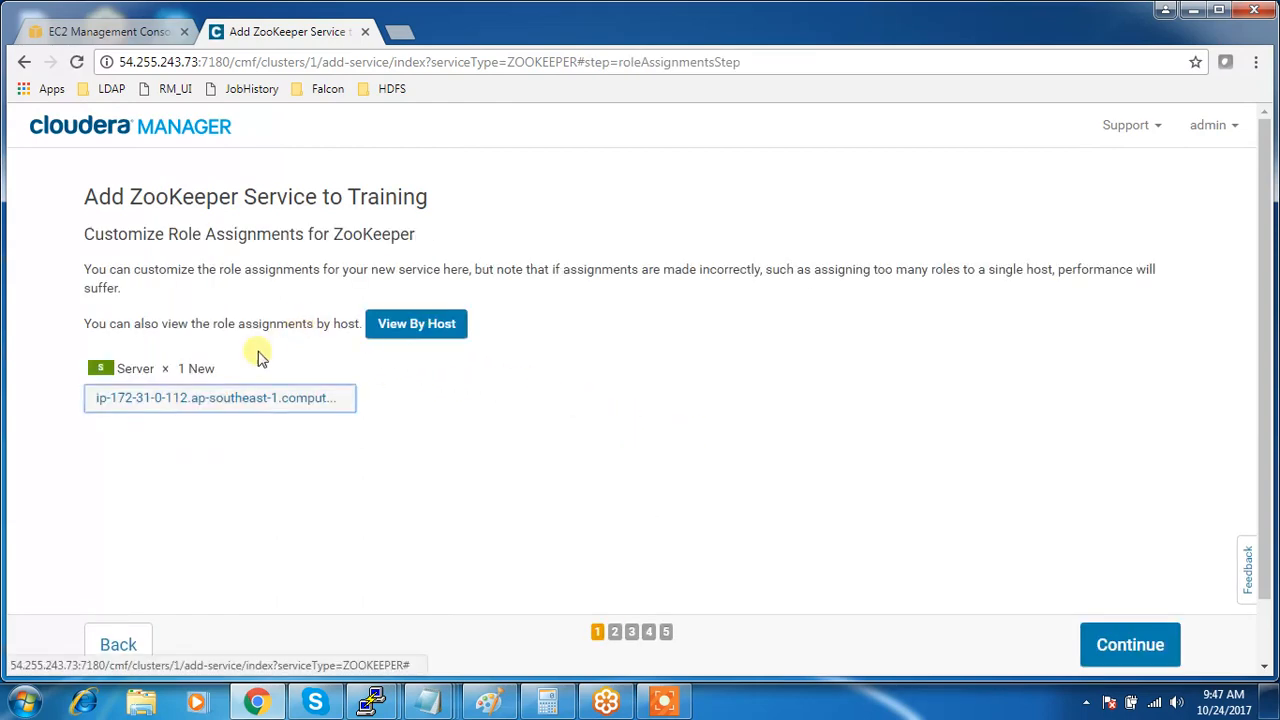
# - Move the ZooKeeper Server role off ip-172-31-0-112 onto ip-172-31-1-249, ip-172-31-14-49 and ip-172-31-9-70
pyautogui.click(225, 400)
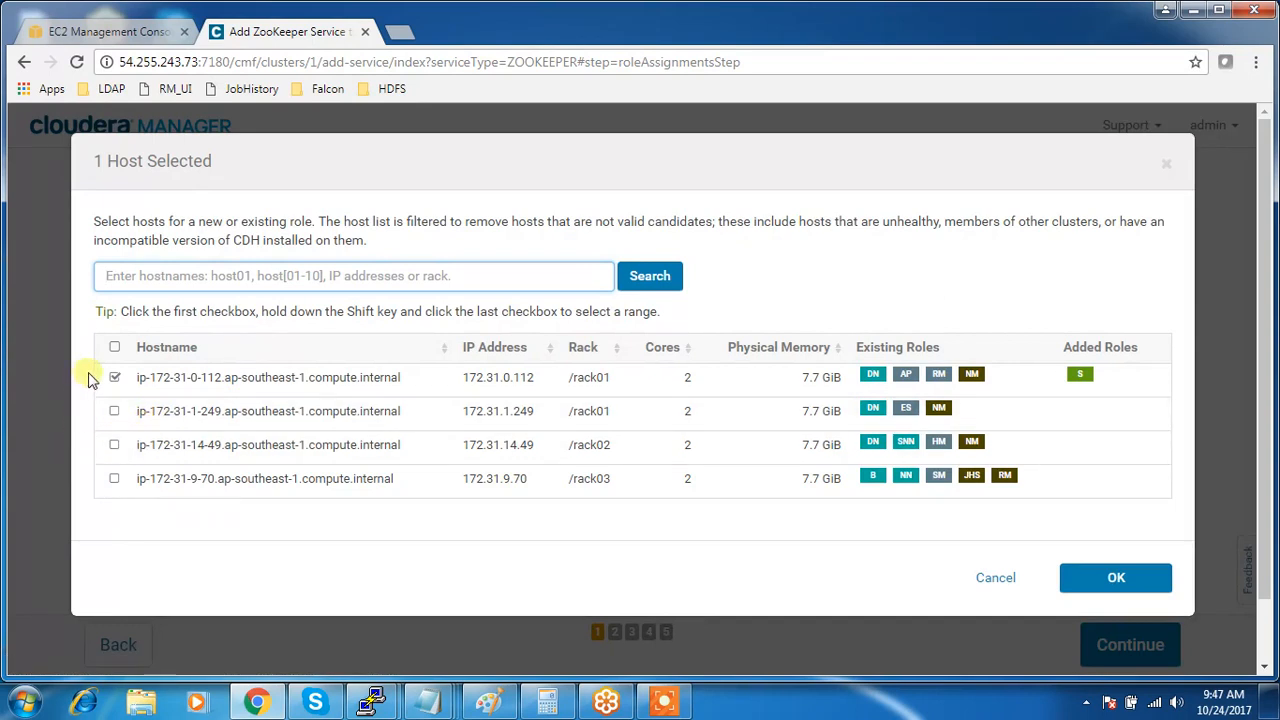
pyautogui.click(114, 377)
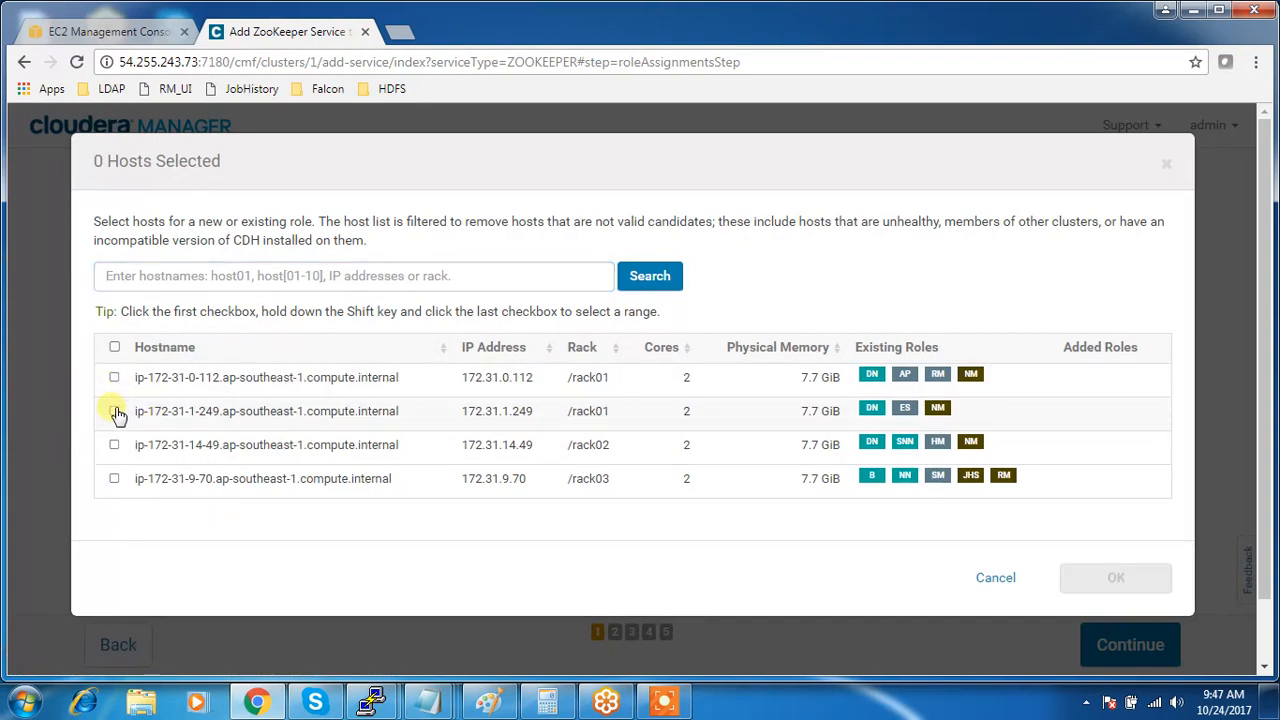
pyautogui.click(114, 411)
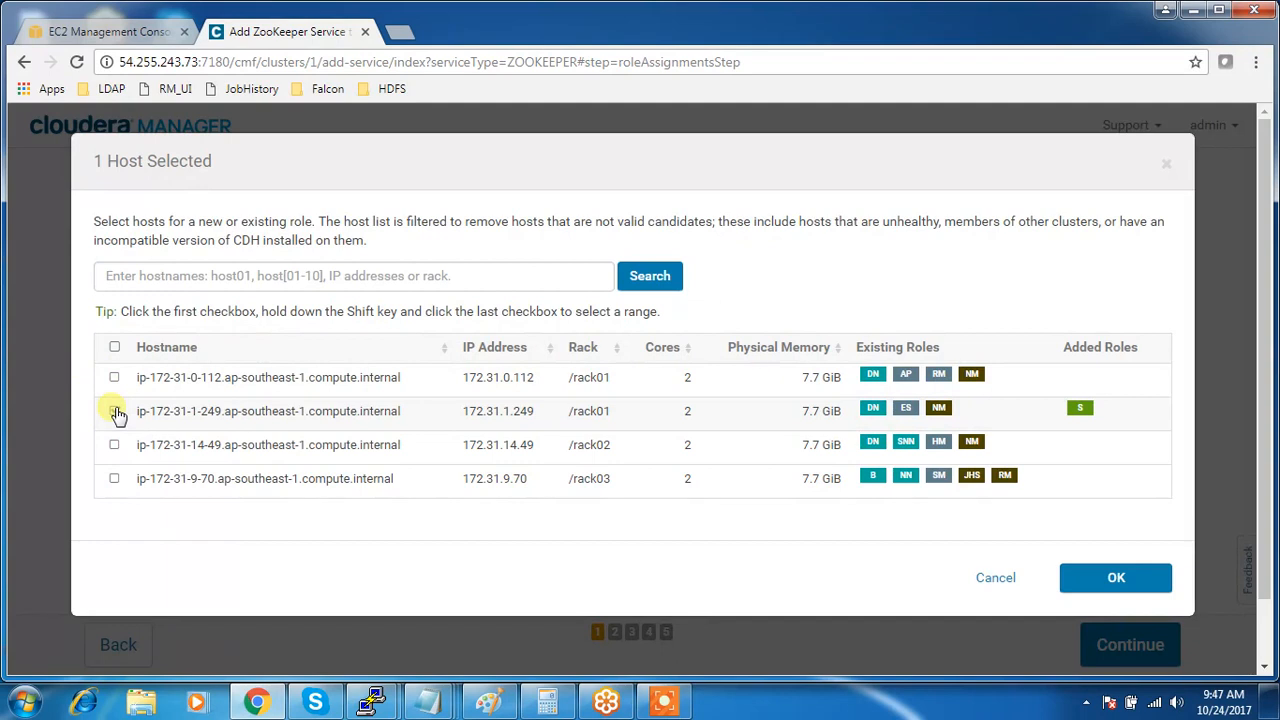
pyautogui.click(115, 446)
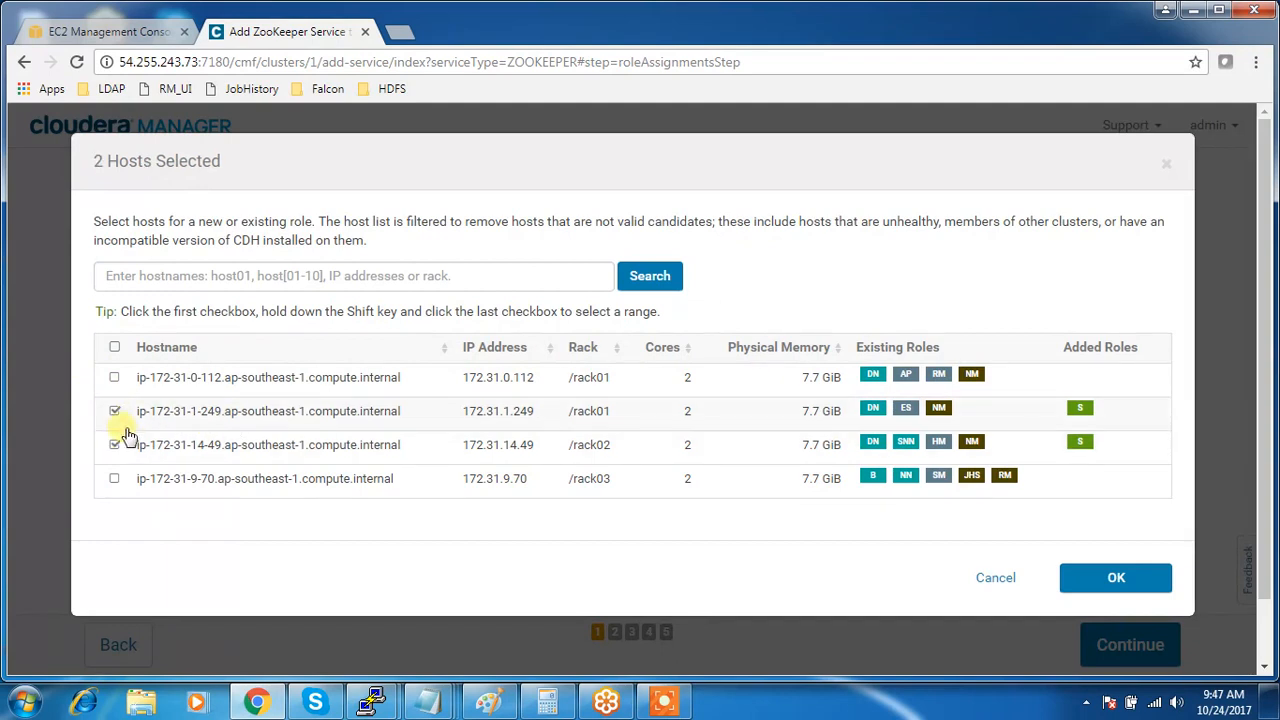
pyautogui.click(116, 481)
# - Confirm the Server × 3 New assignment without ip-172-31-0-112 and proceed to Review Changes
pyautogui.click(115, 377)
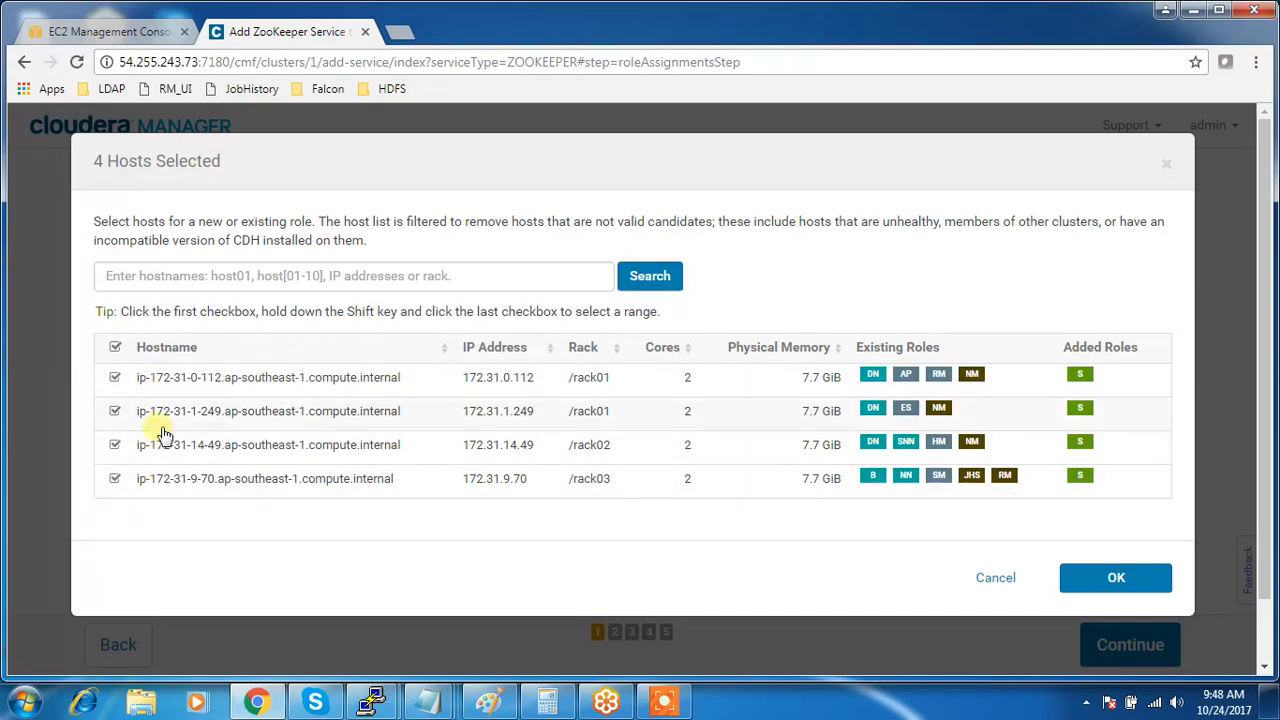
pyautogui.click(114, 377)
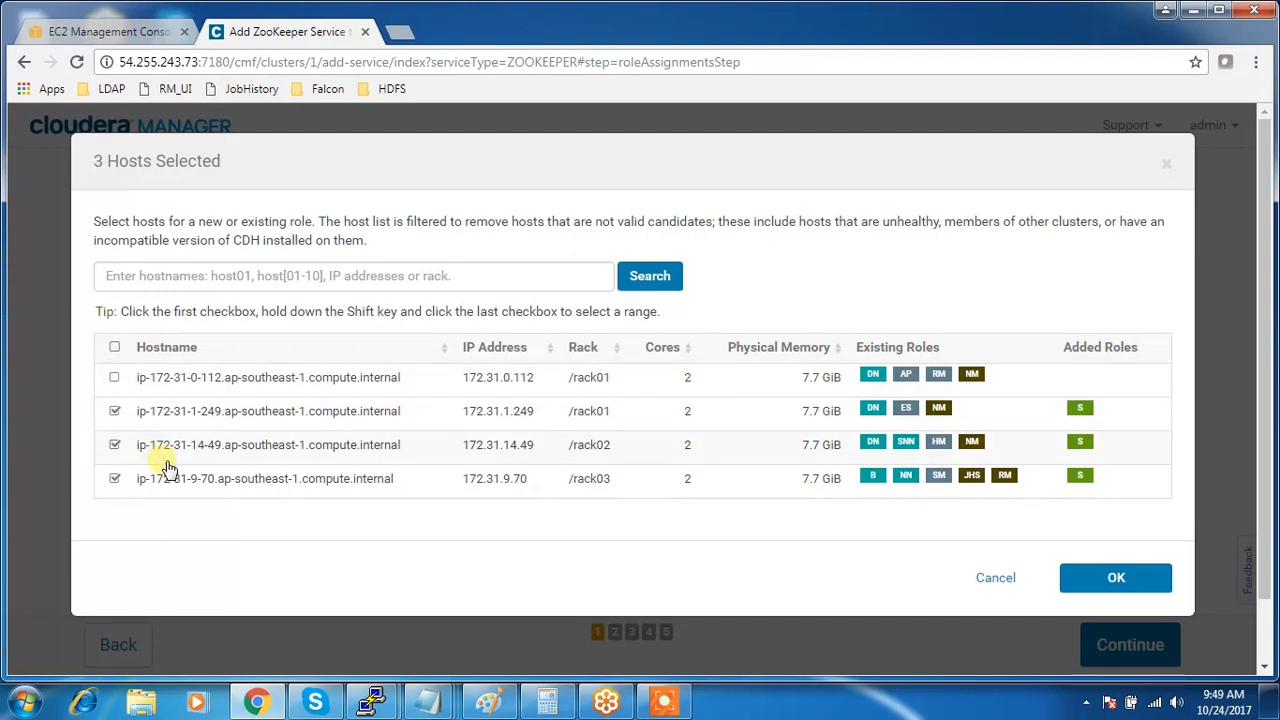
pyautogui.click(1075, 577)
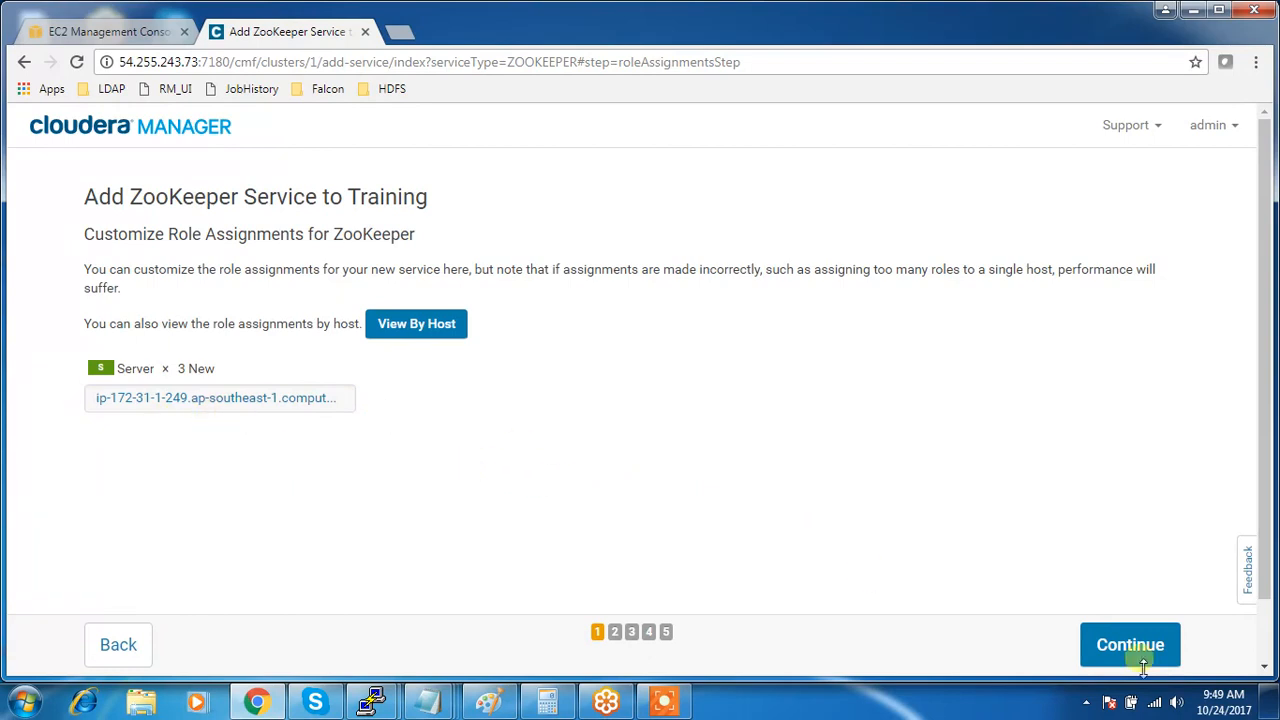
pyautogui.click(1135, 652)
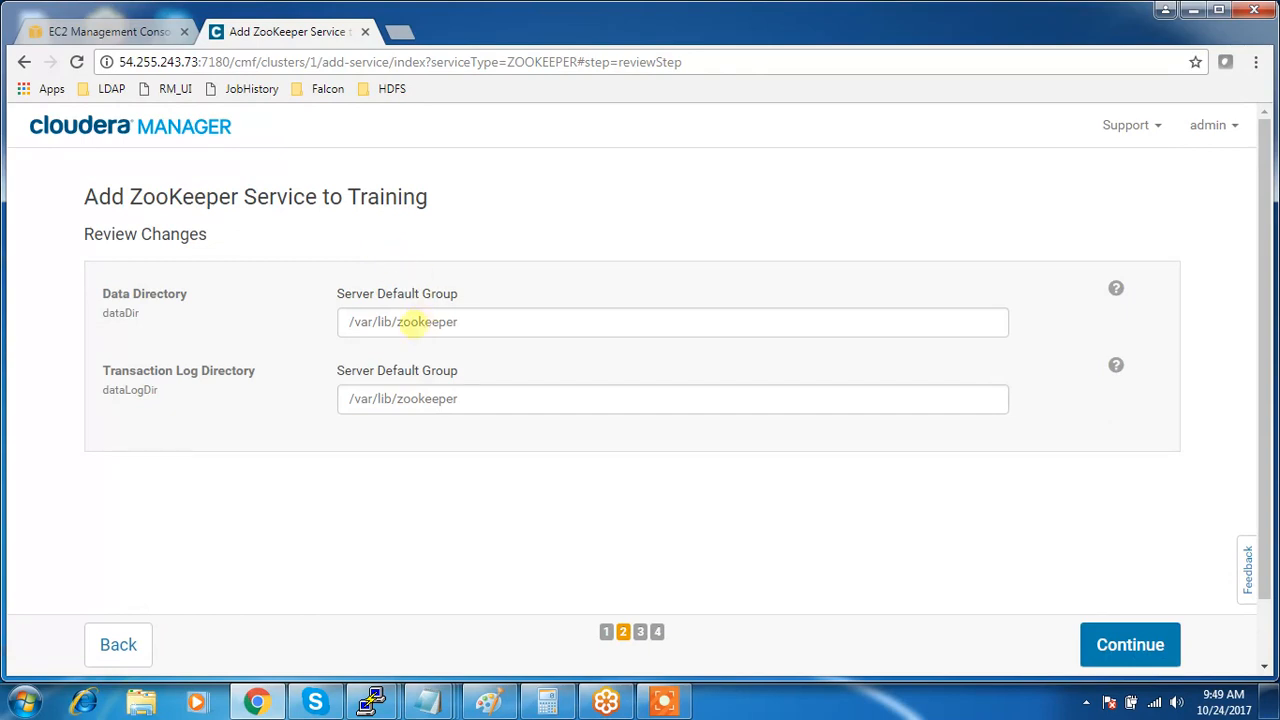
pyautogui.moveTo(463, 322); pyautogui.dragTo(338, 321)
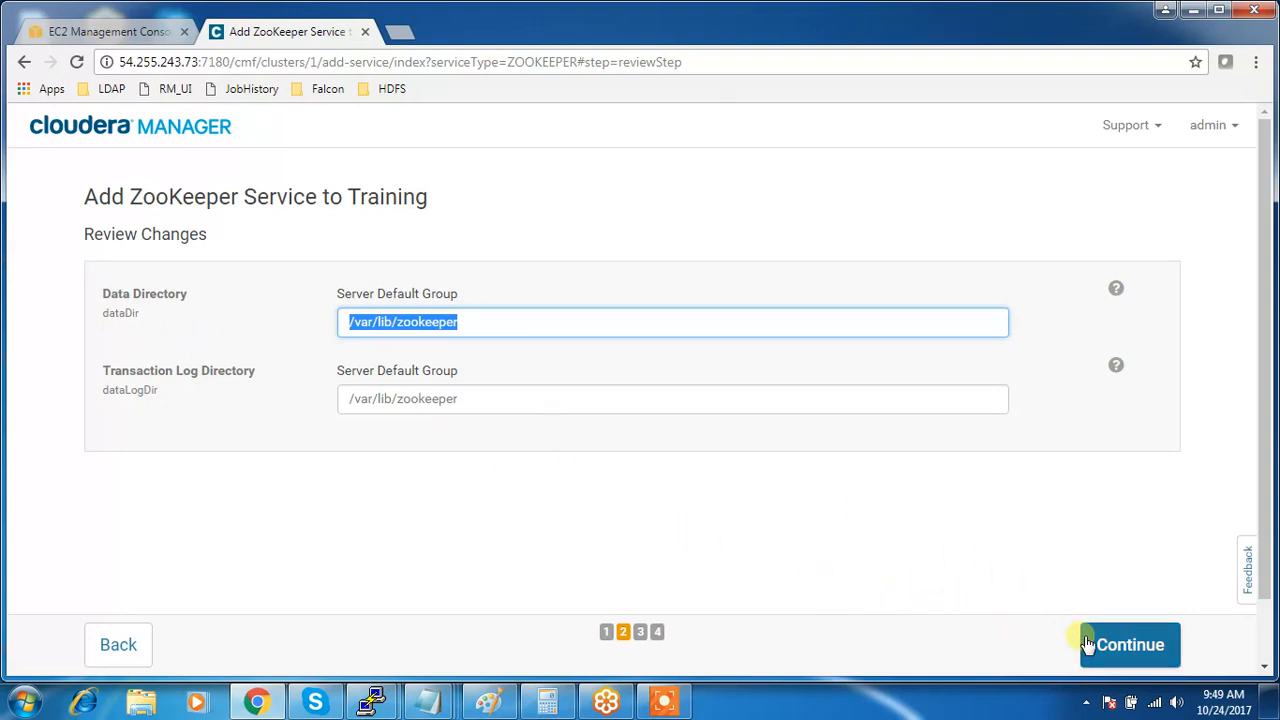
pyautogui.click(494, 395)
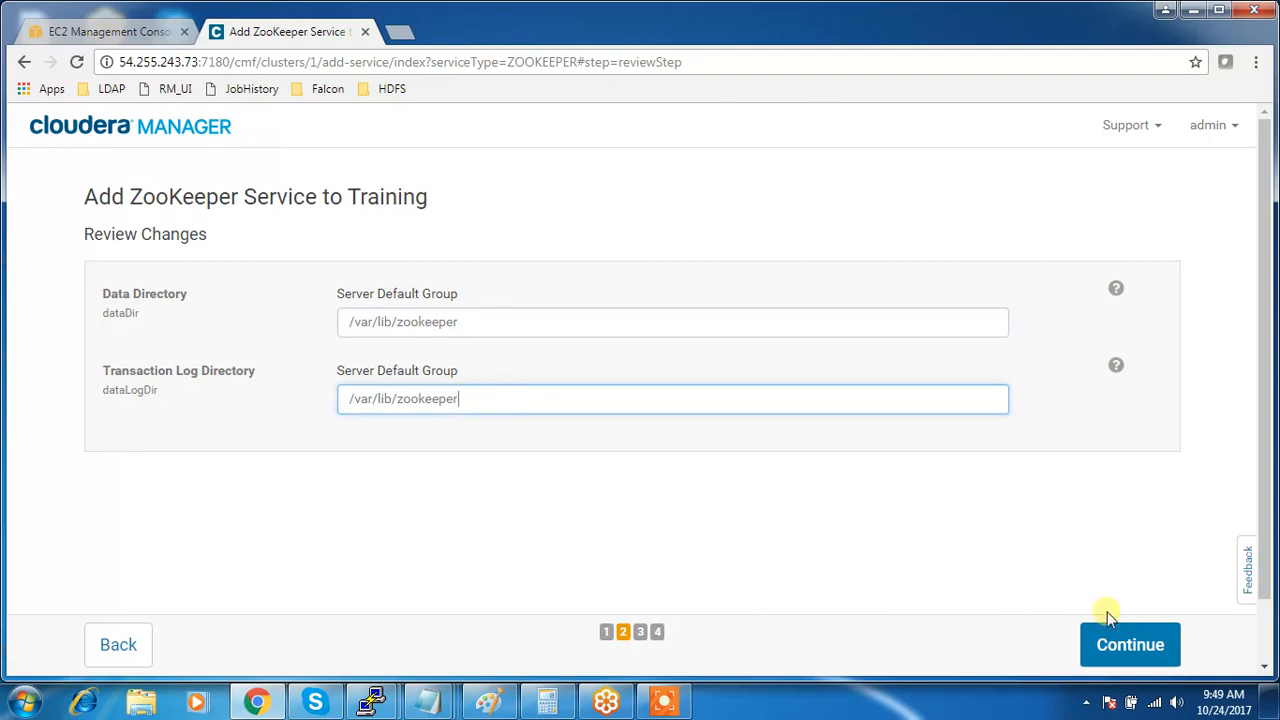
# - Accept the /var/lib/zookeeper directories and run ZooKeeper's First Run through all 3 steps
pyautogui.click(1152, 658)
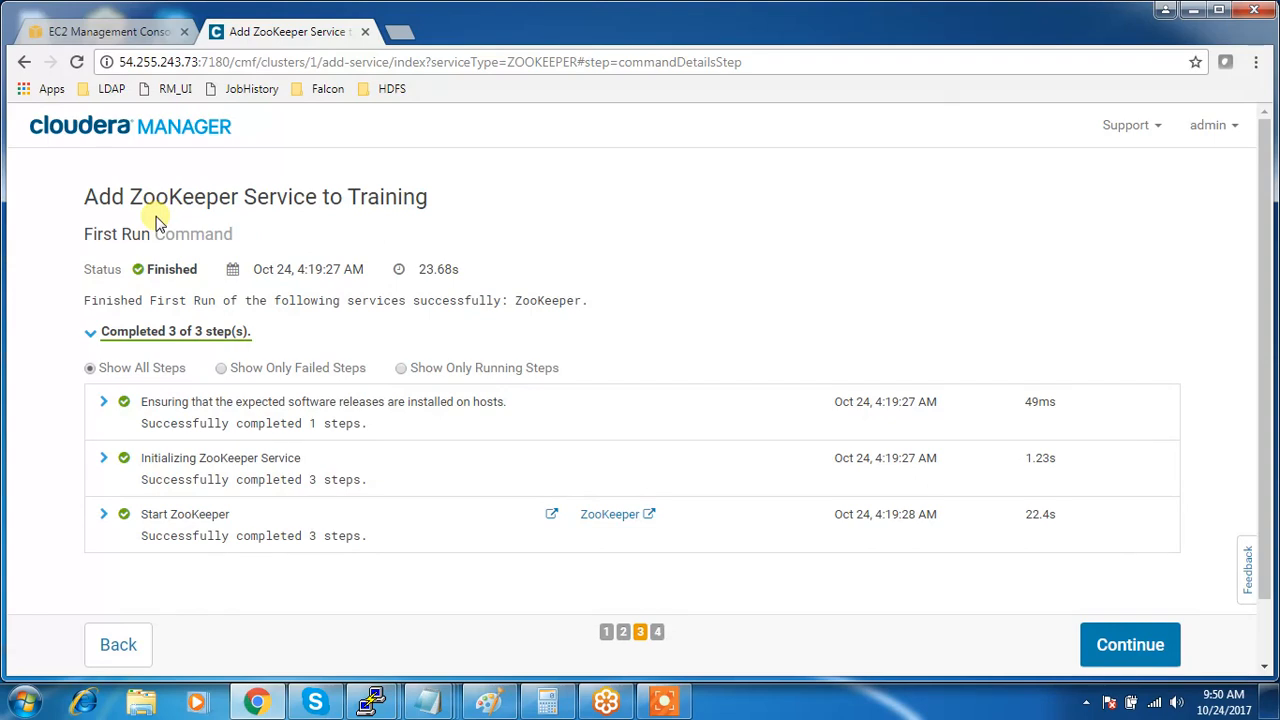
pyautogui.click(1117, 648)
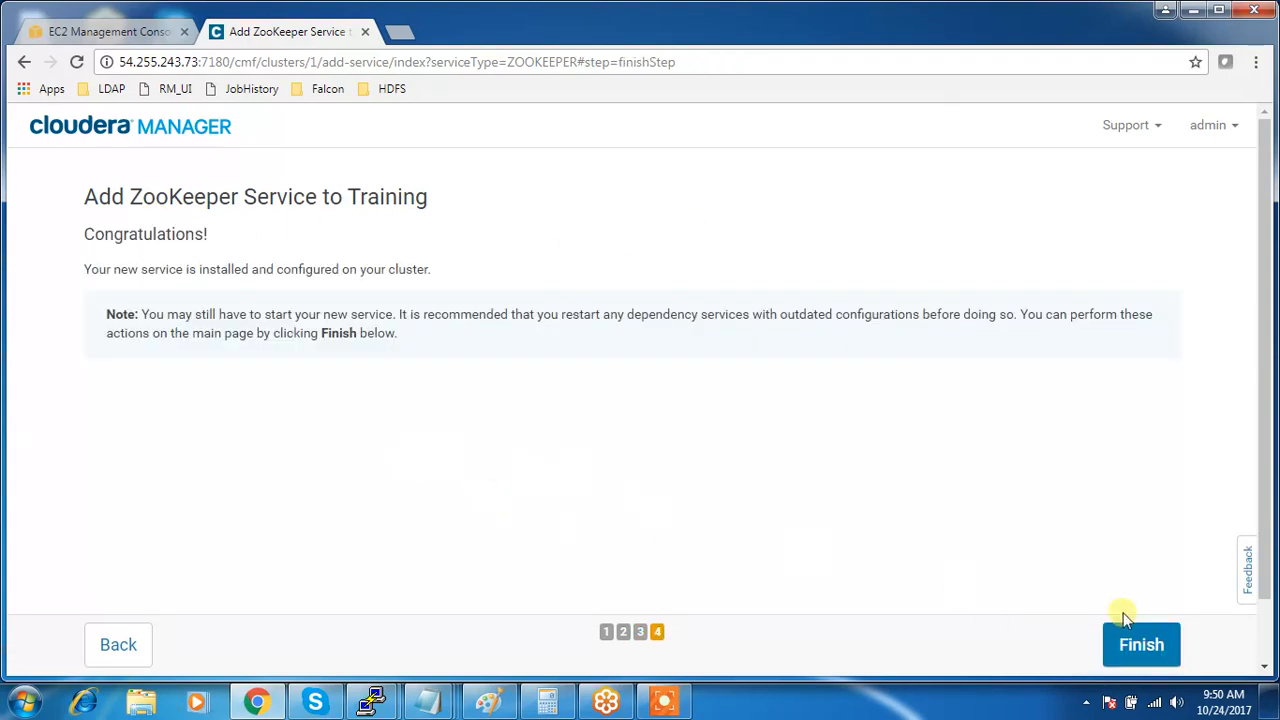
# - Finish the wizard and open the ZooKeeper service page listed under Training on Home
pyautogui.click(1141, 648)
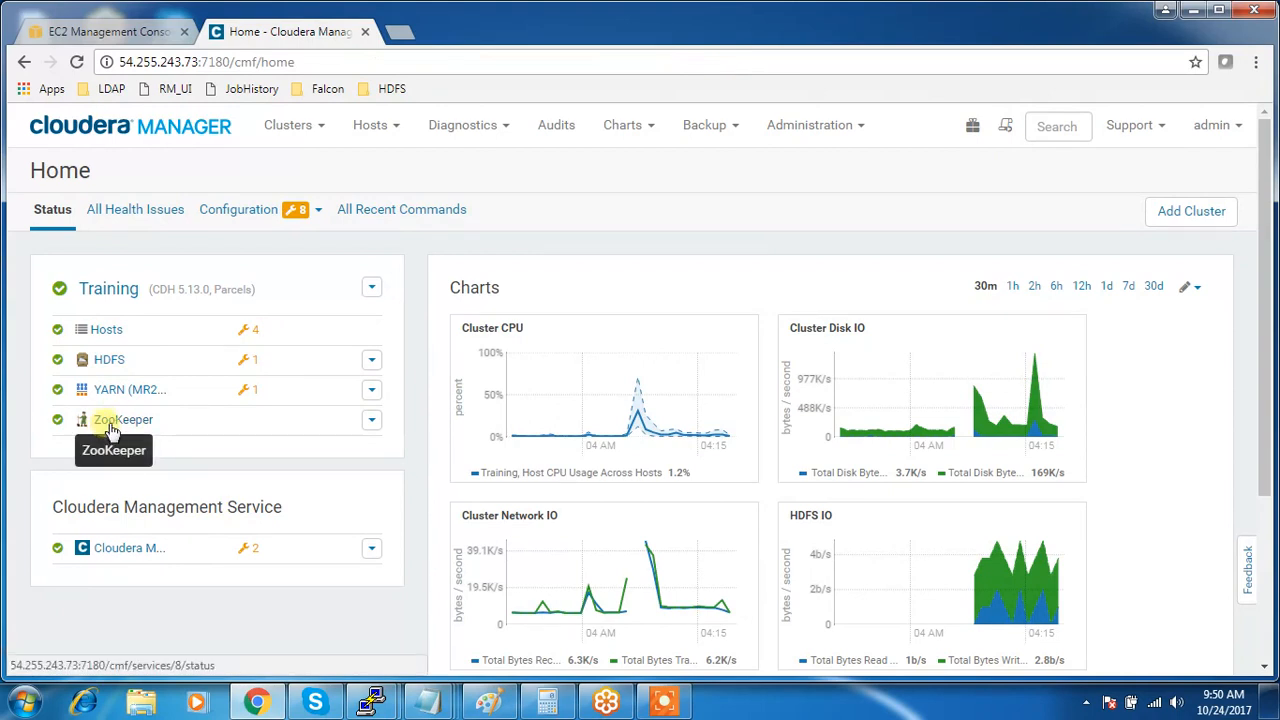
pyautogui.click(108, 420)
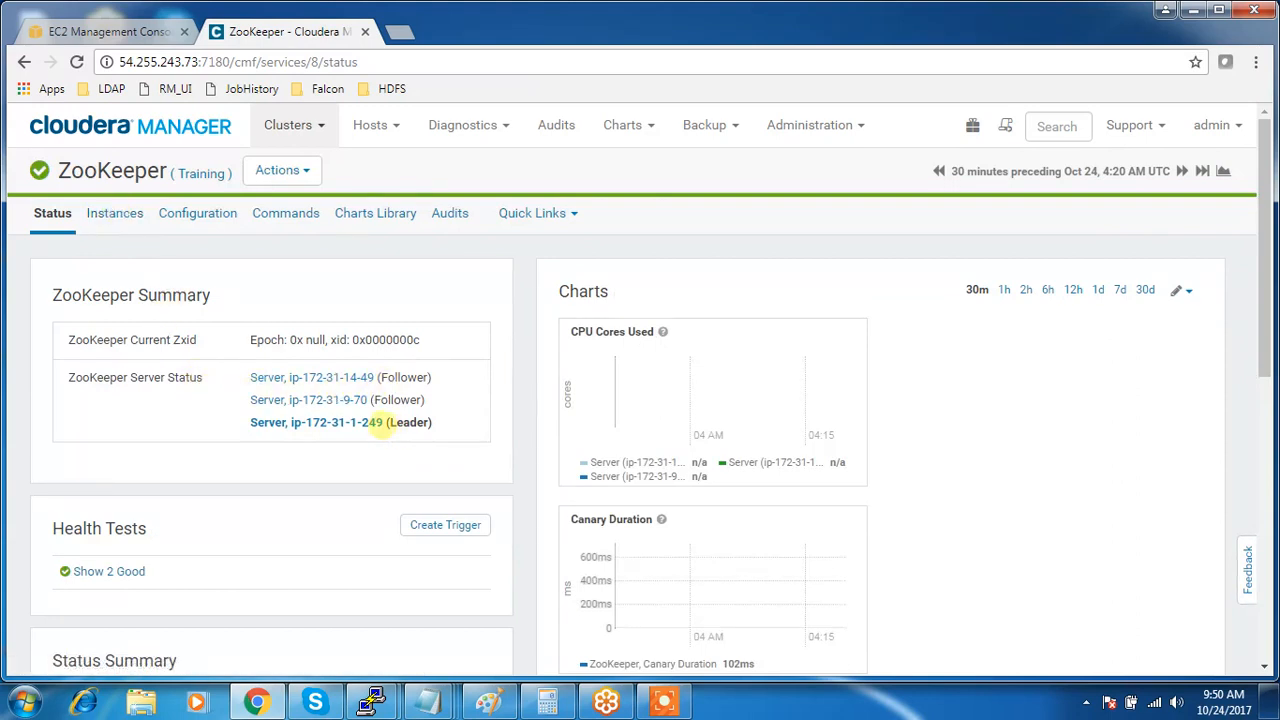
# - Highlight leader ip-172-31-1-249 and view ZooKeeper's three Started, healthy Server instances
pyautogui.moveTo(378, 422); pyautogui.dragTo(251, 422)
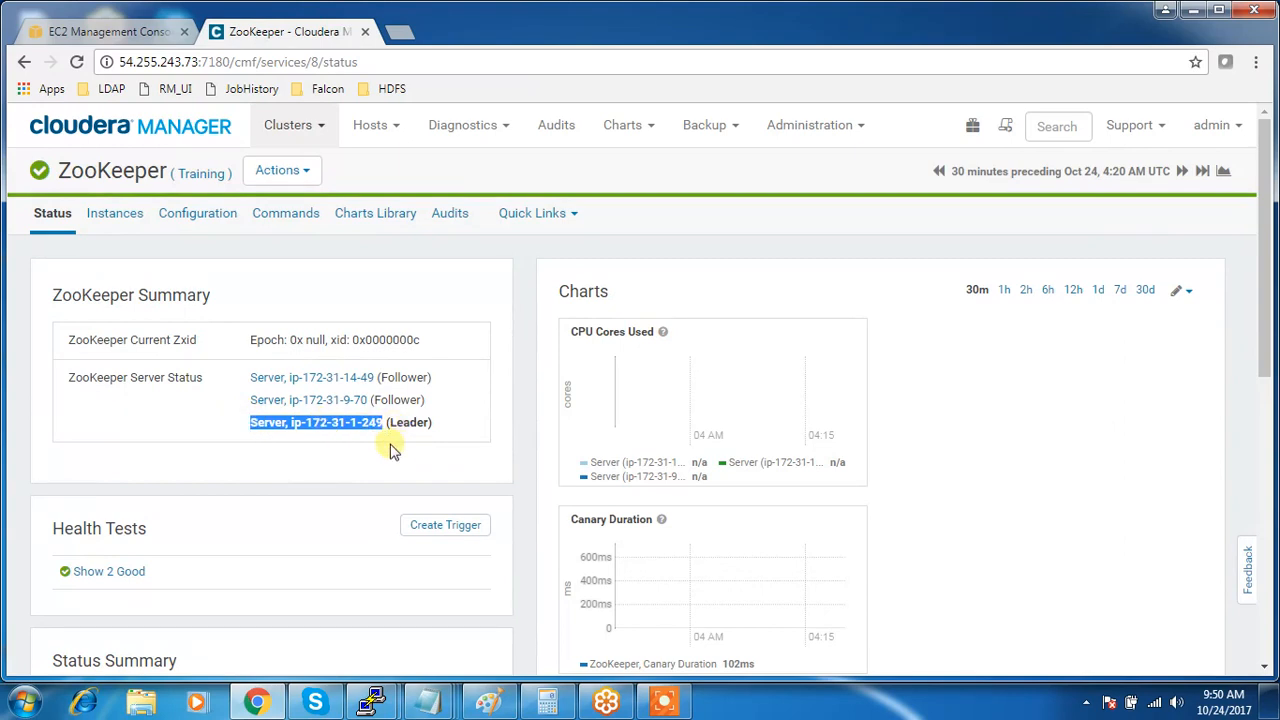
pyautogui.click(120, 222)
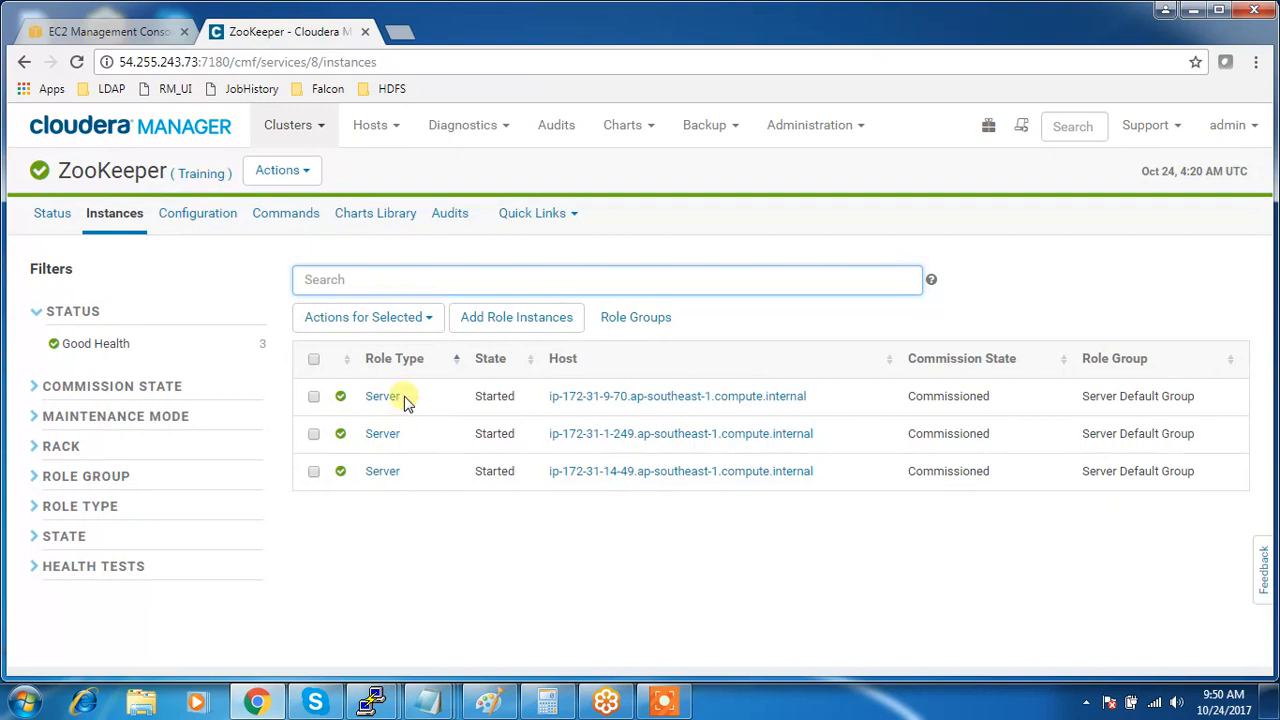
# - Review ZooKeeper's configuration (Tick Time 2000, Synchronization Limit 5, Initialization Limit 10), then return Home
pyautogui.click(181, 214)
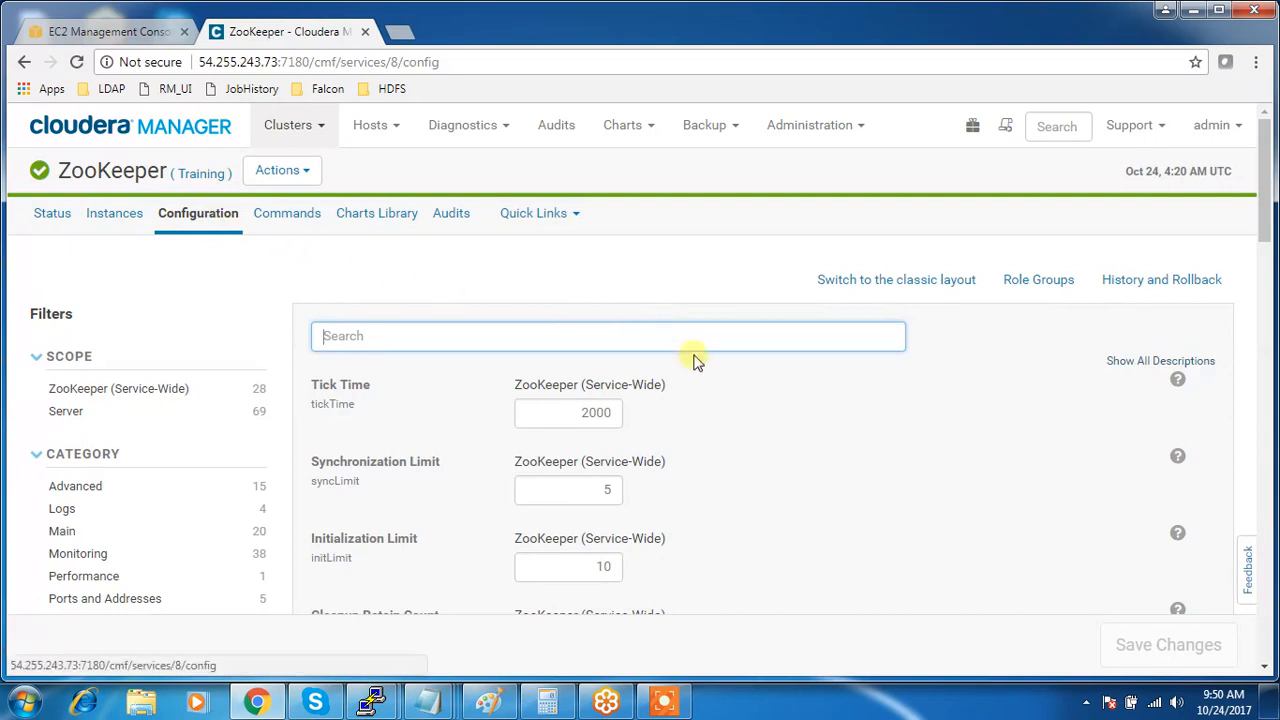
pyautogui.scroll(-10, 662, 420)
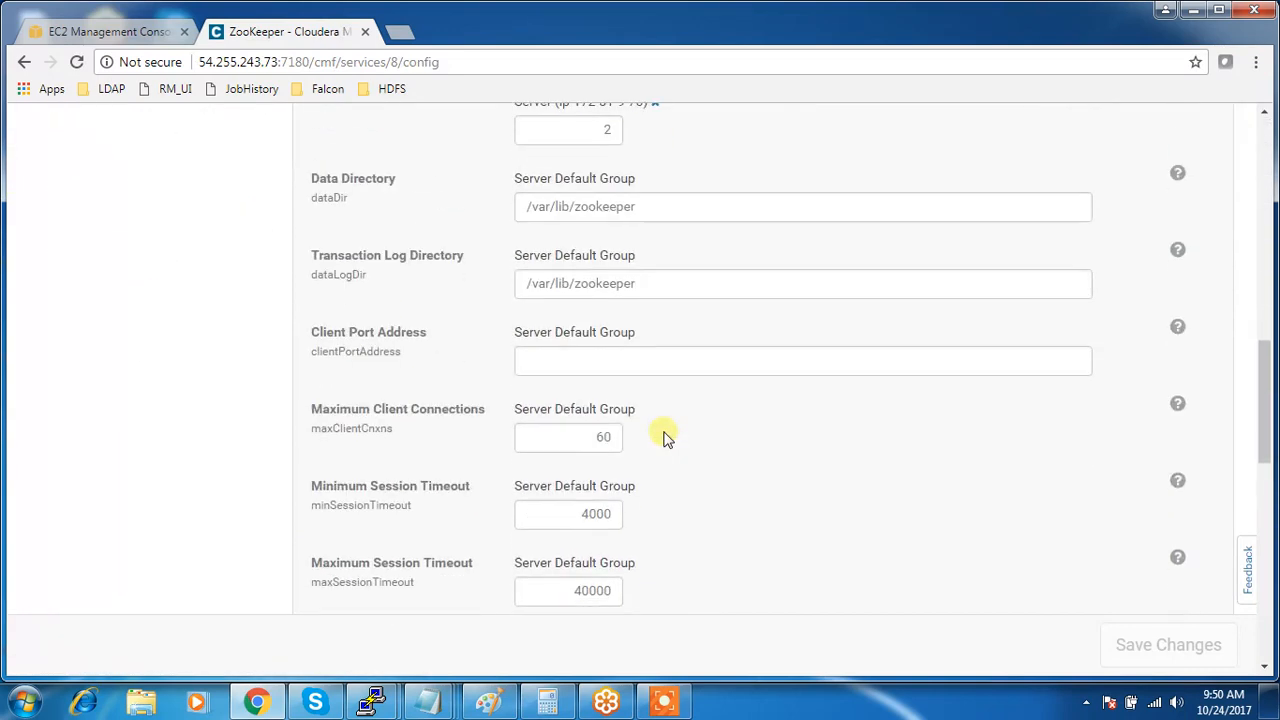
pyautogui.scroll(-15, 665, 438)
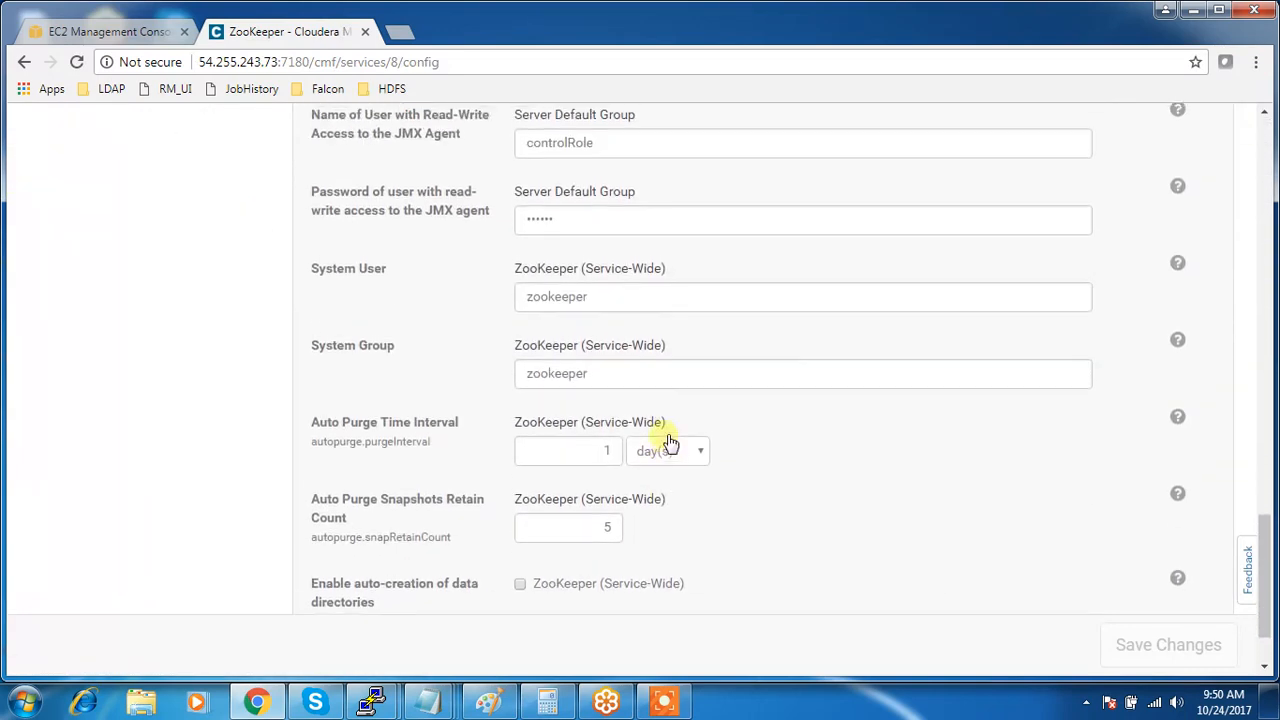
pyautogui.scroll(15, 668, 442)
pyautogui.scroll(5, 634, 297)
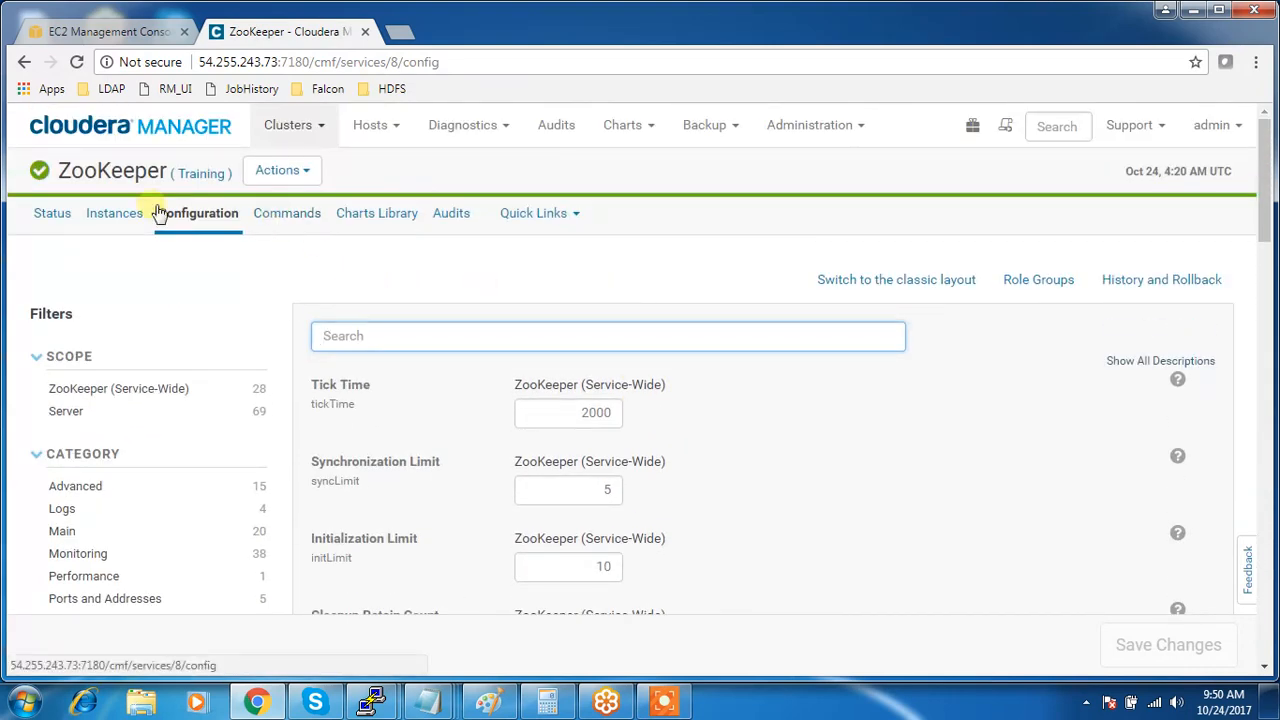
pyautogui.click(128, 130)
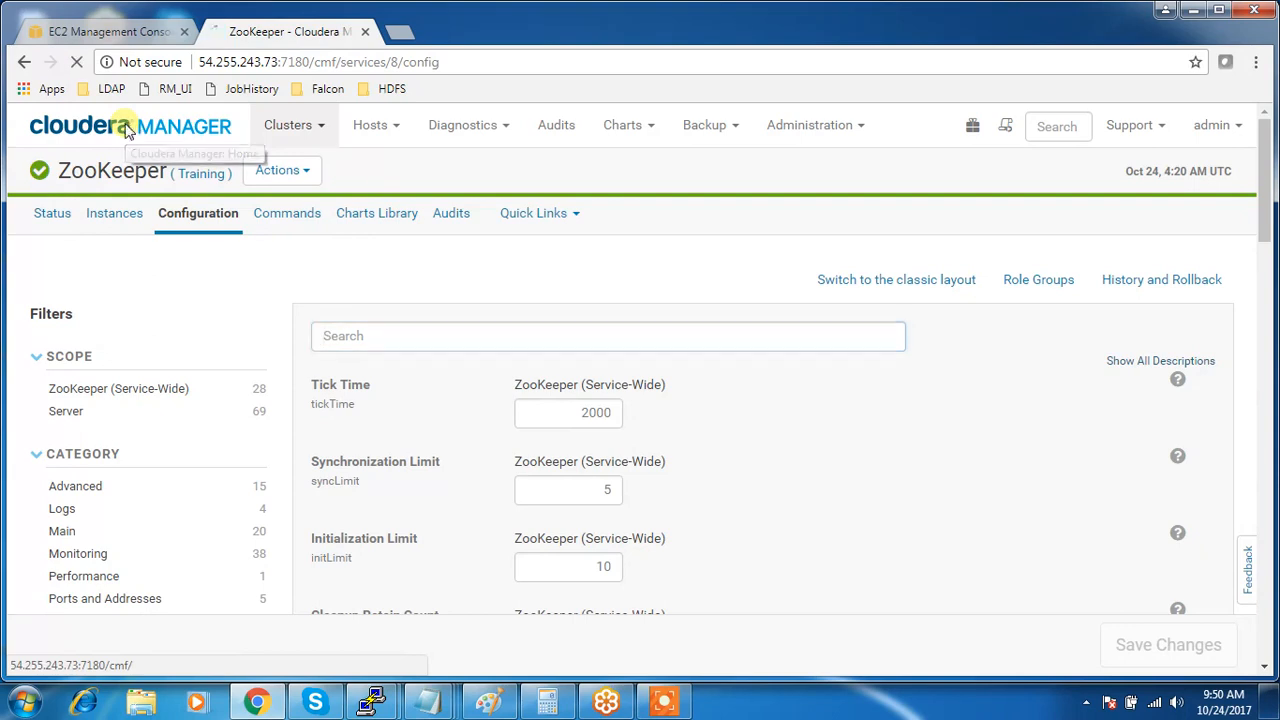